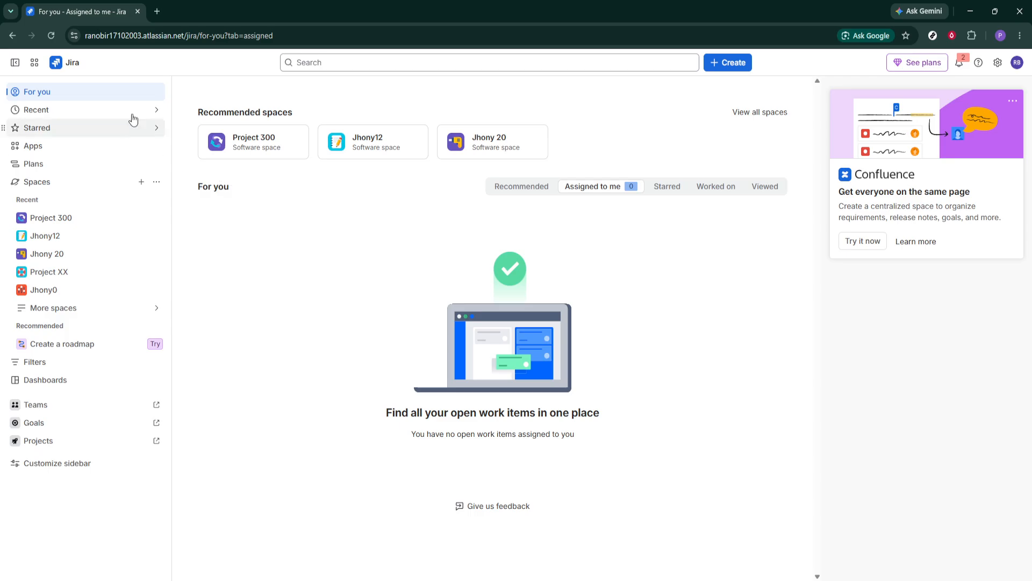
# Step: Reload the page, start a new work item and choose the Project 300 (PRJCT) space for it
pyautogui.click(53, 36)
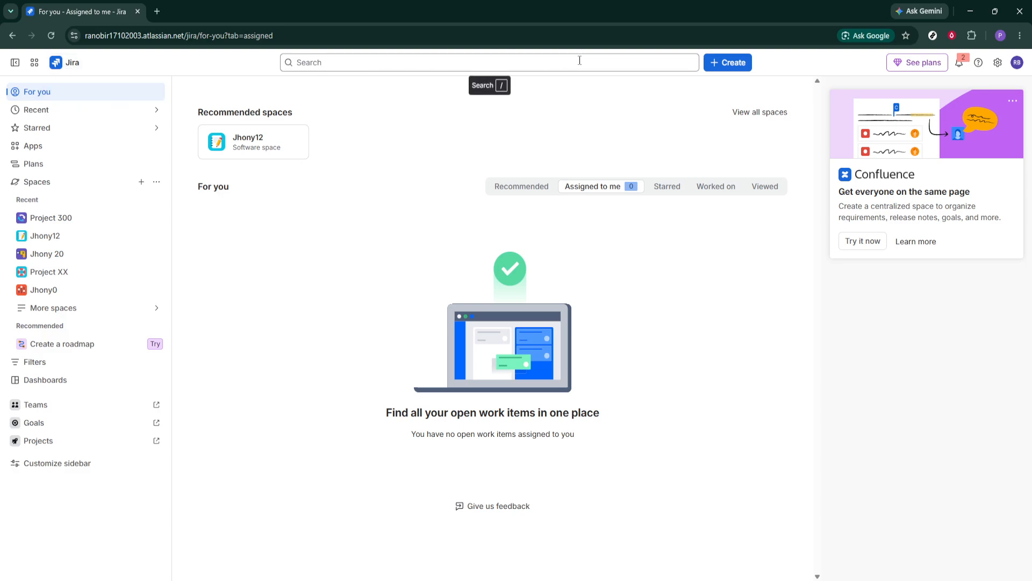
pyautogui.click(721, 64)
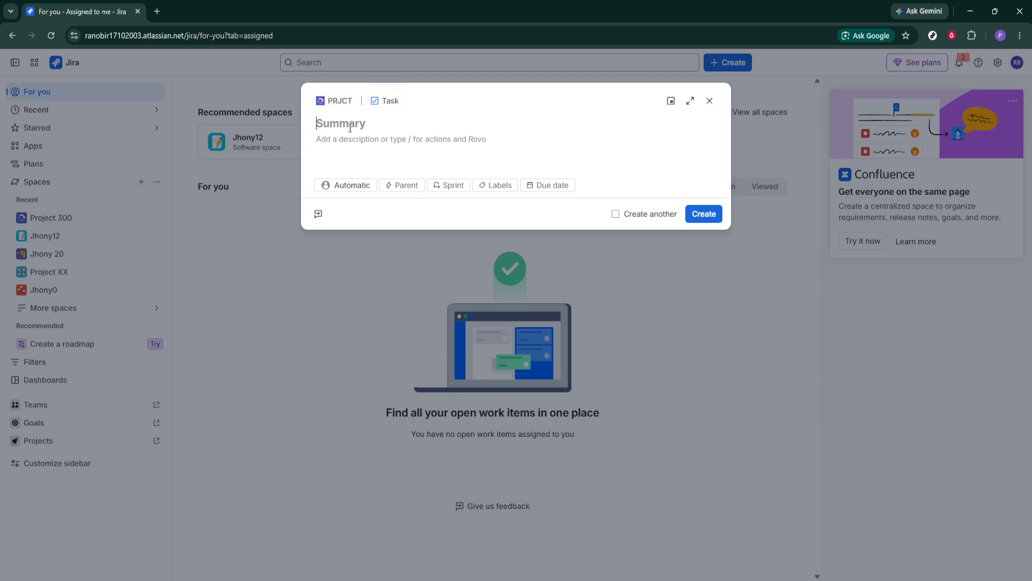
pyautogui.click(340, 102)
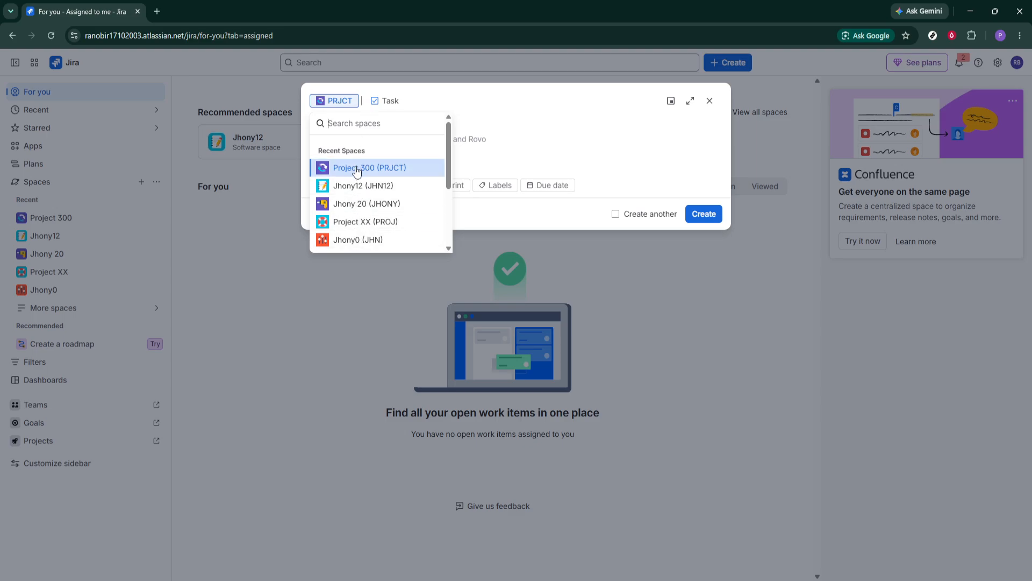
pyautogui.click(386, 101)
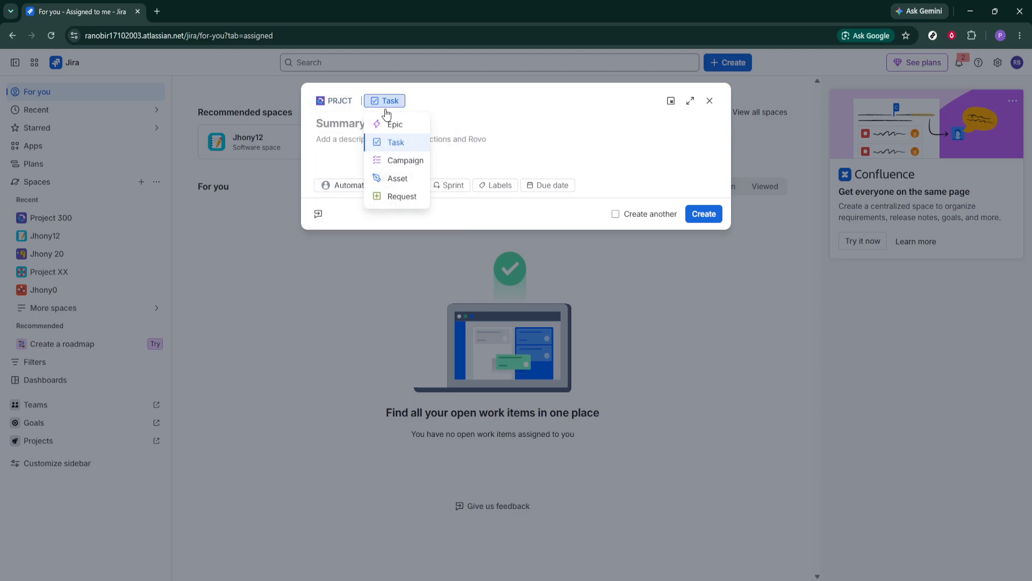
pyautogui.click(389, 125)
pyautogui.click(337, 102)
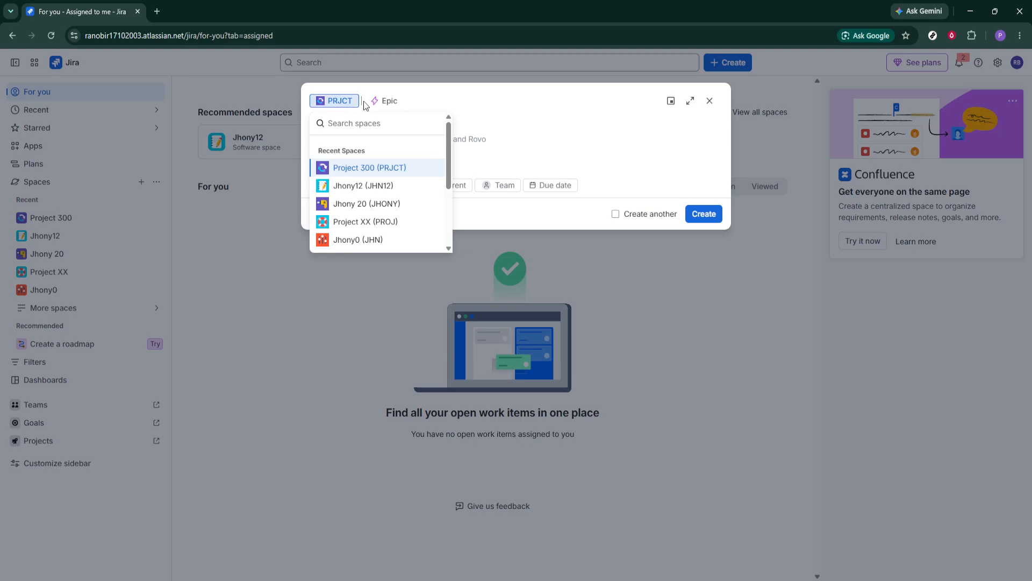
pyautogui.click(362, 171)
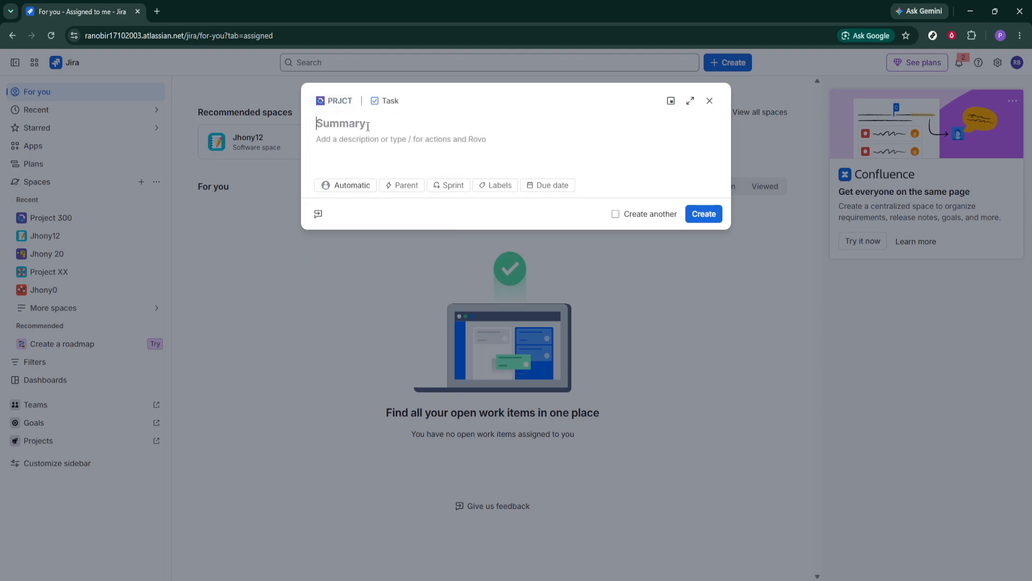
# Step: Switch the new item's work type to Epic and return it to Task
pyautogui.click(380, 101)
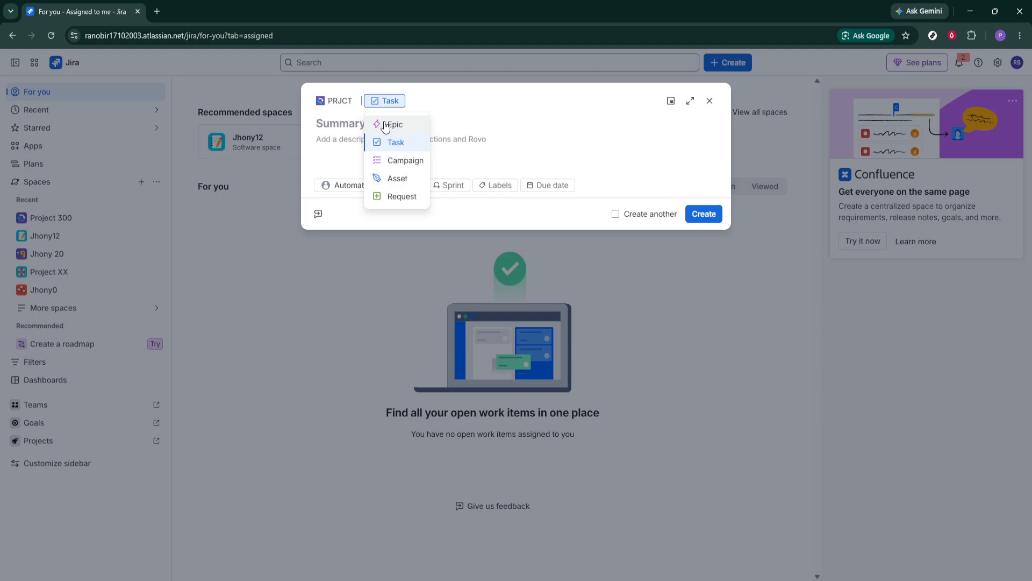
pyautogui.click(383, 122)
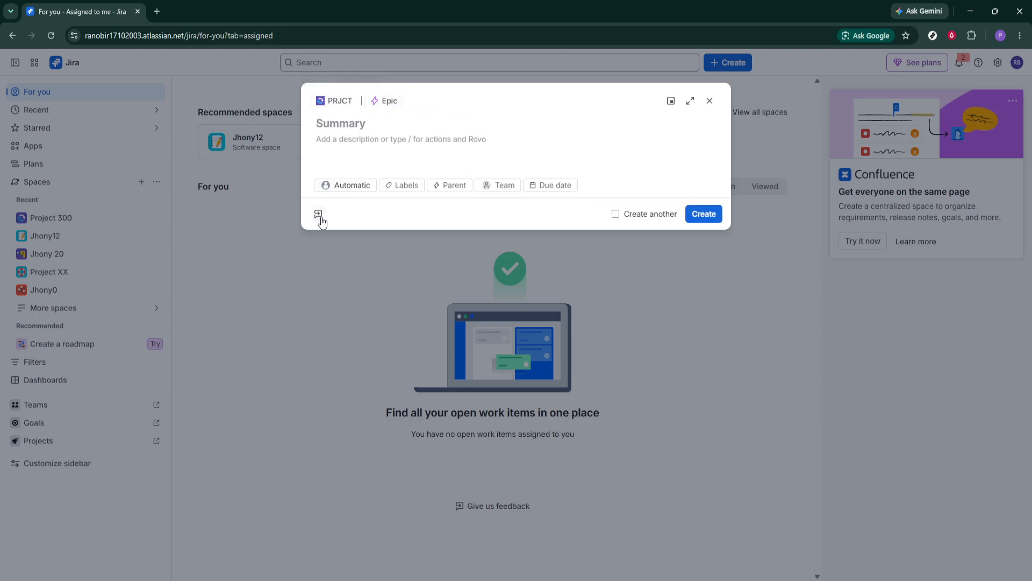
pyautogui.click(387, 106)
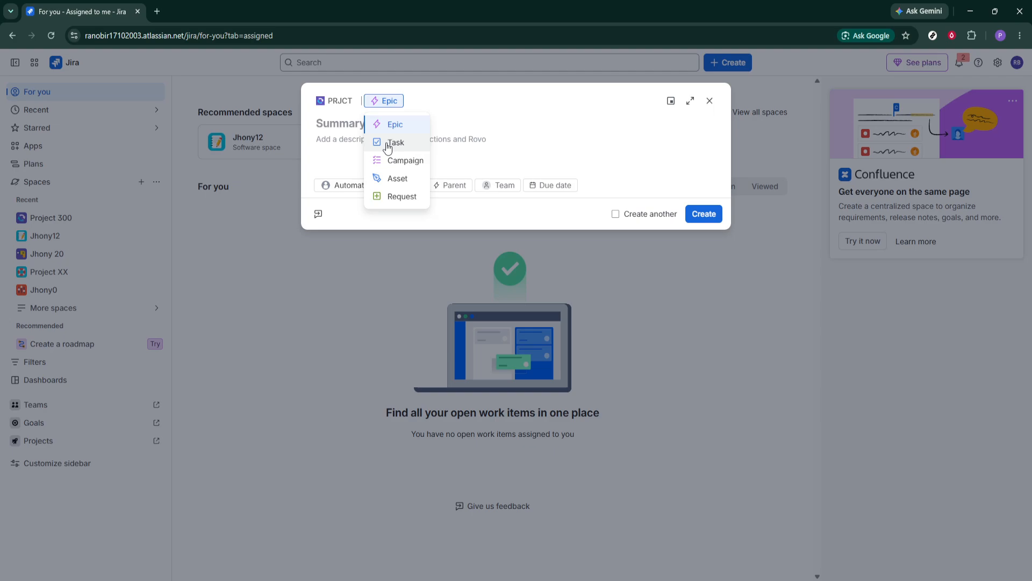
pyautogui.click(388, 144)
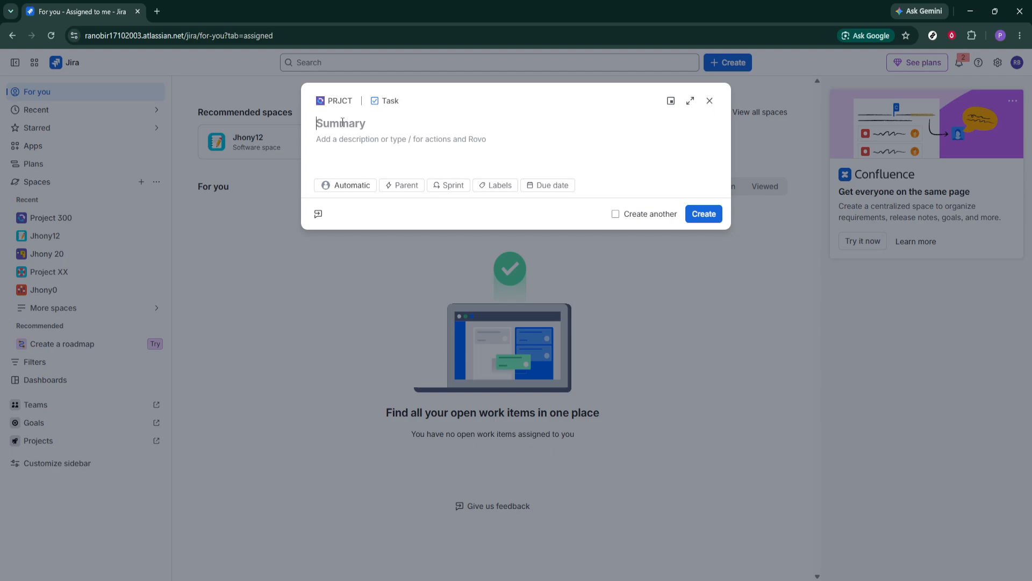
# Step: Give the task the description "best testing on bug" and the summary "bug fix"
pyautogui.write('testing')
pyautogui.click(346, 144)
pyautogui.write('best ')
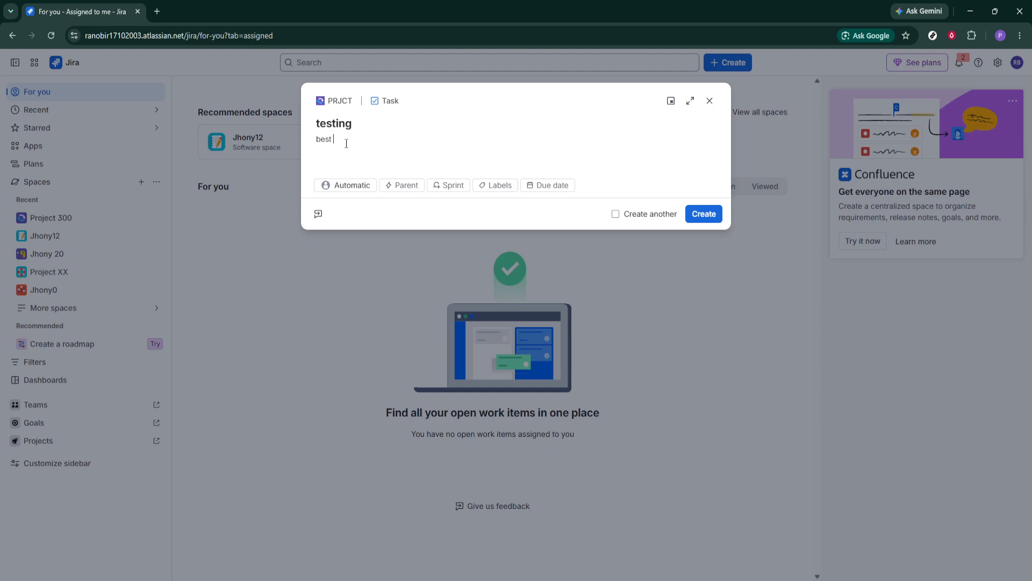
pyautogui.write('testing on bug')
pyautogui.doubleClick(335, 123)
pyautogui.write('bug fix')
# Step: Expand the task form and review its additional fields, from status and assignee to attachment, linked work items and impediment flag
pyautogui.click(690, 102)
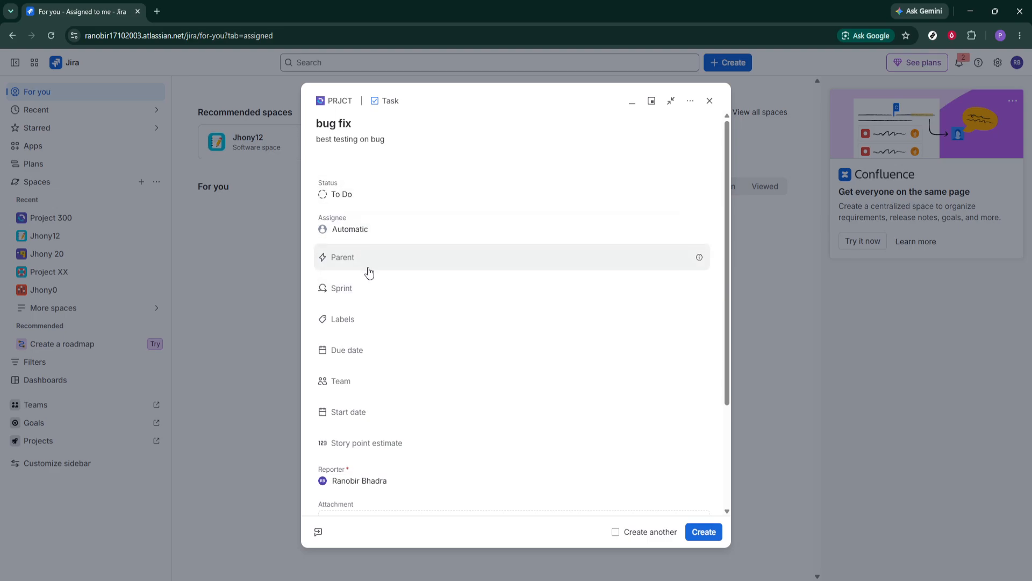
pyautogui.scroll(-1, 371, 258)
pyautogui.scroll(-2, 373, 330)
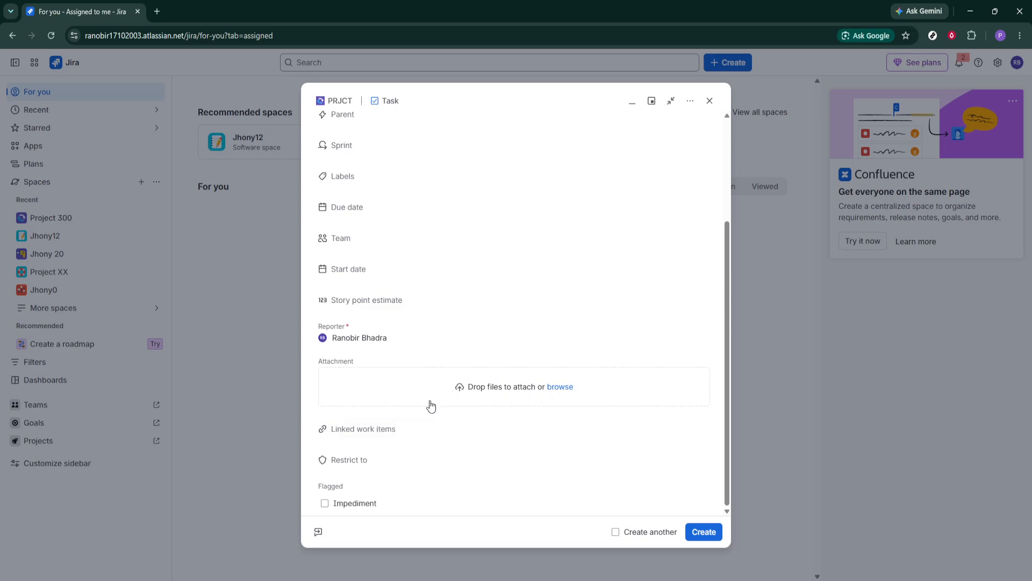
pyautogui.scroll(5, 531, 362)
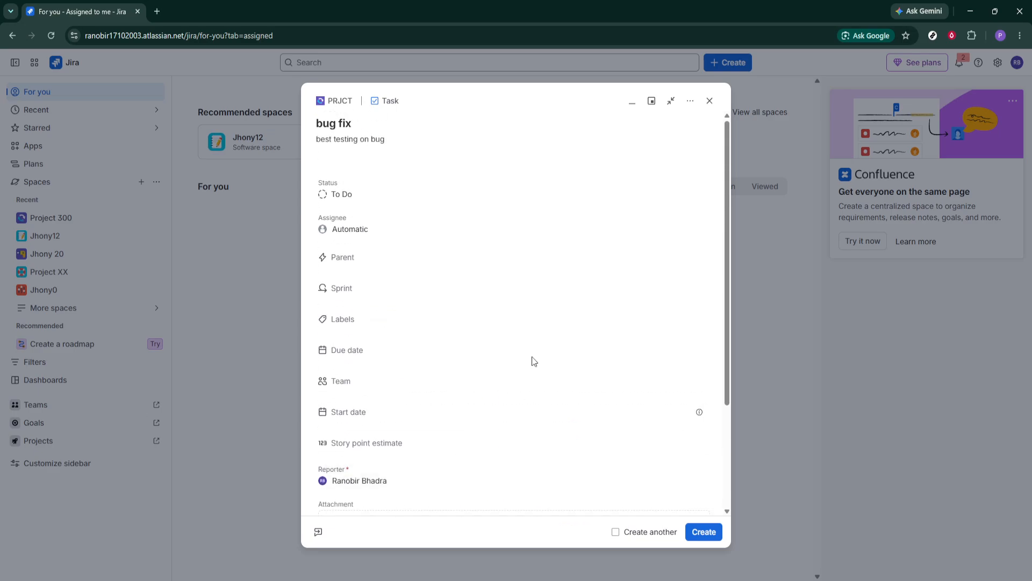
pyautogui.click(674, 104)
pyautogui.click(689, 102)
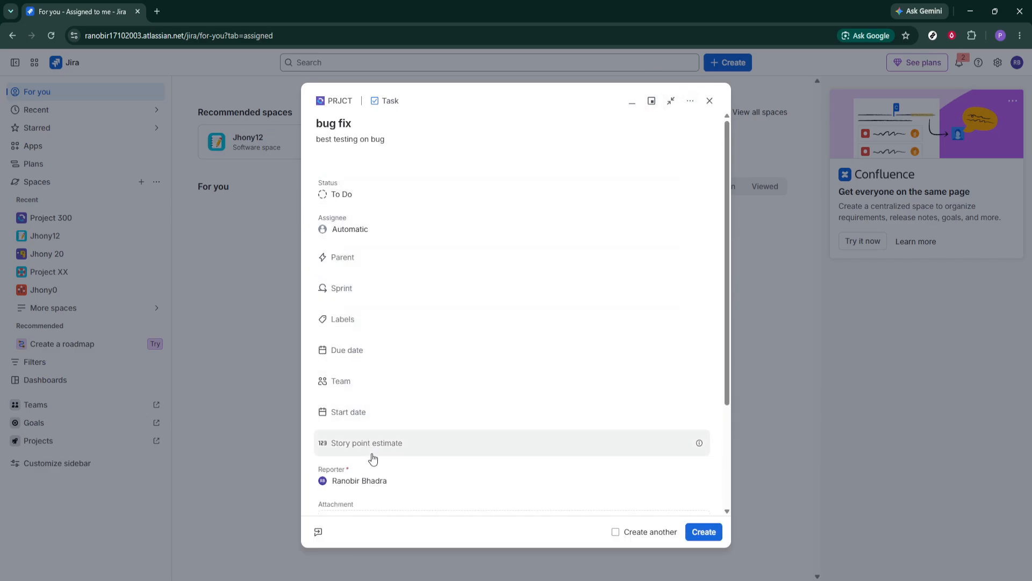
pyautogui.scroll(-2, 435, 398)
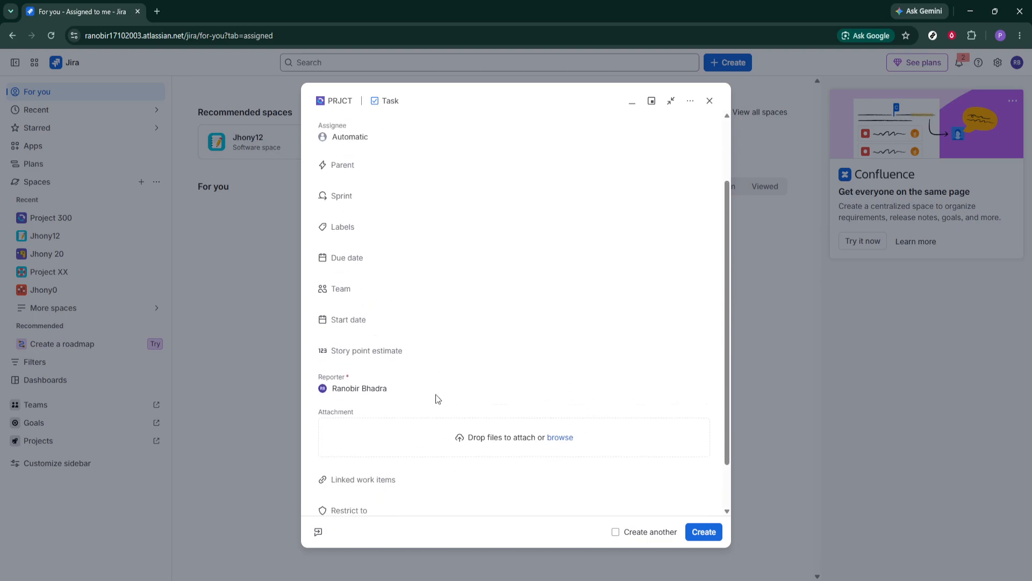
pyautogui.scroll(3, 699, 334)
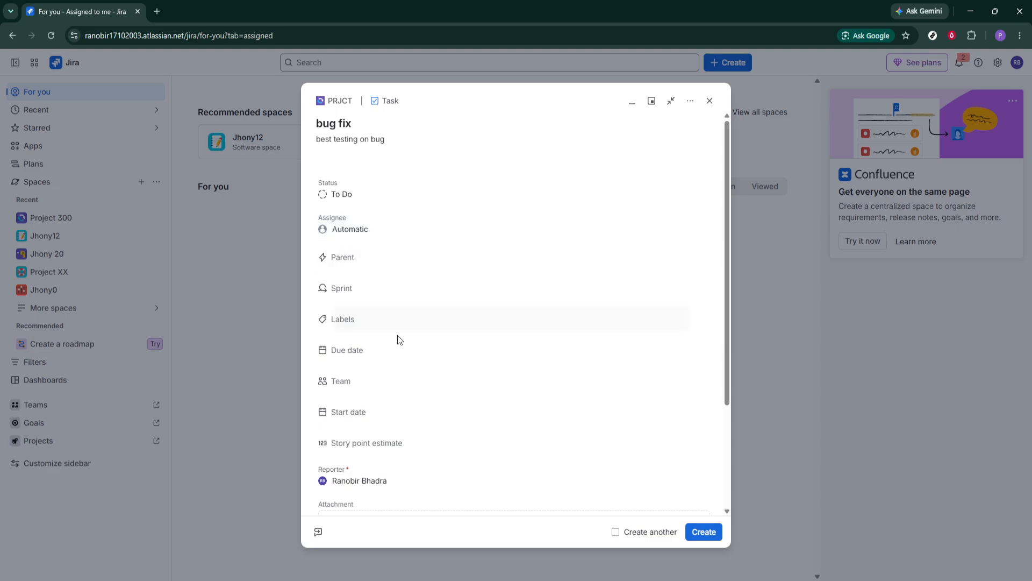
pyautogui.scroll(-1, 393, 389)
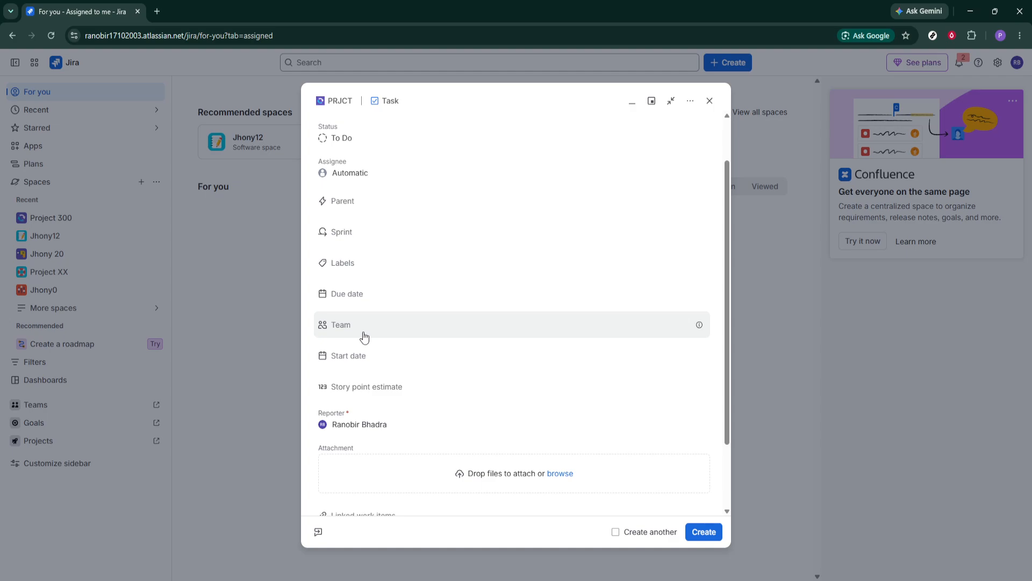
pyautogui.scroll(-1, 363, 336)
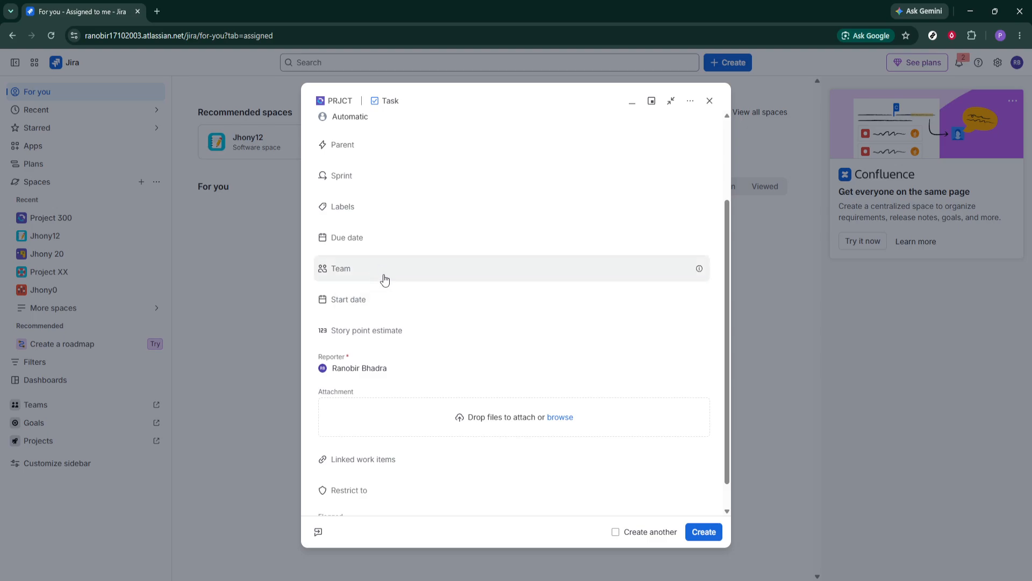
pyautogui.scroll(-1, 381, 356)
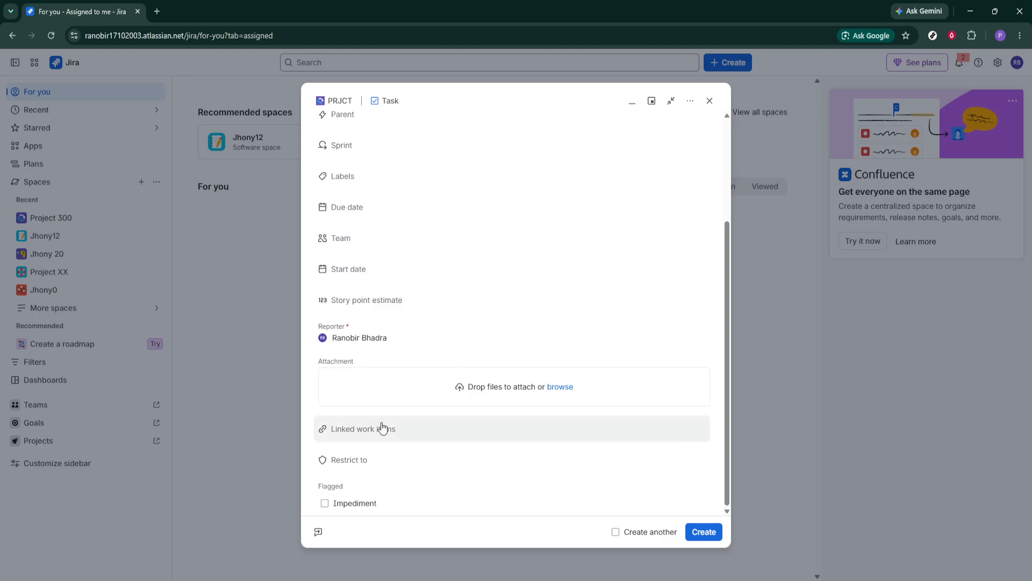
pyautogui.scroll(2, 433, 386)
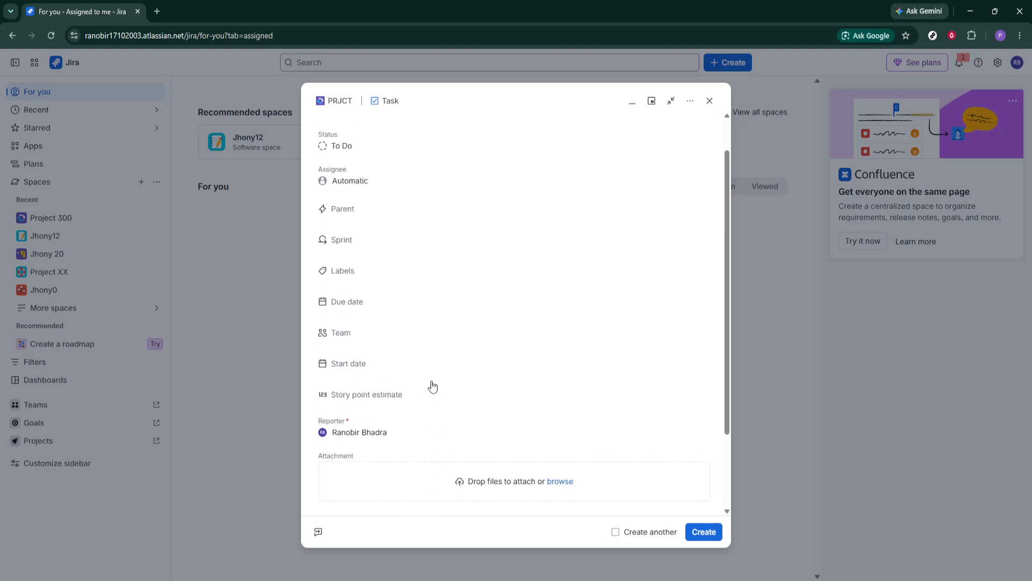
pyautogui.scroll(1, 433, 386)
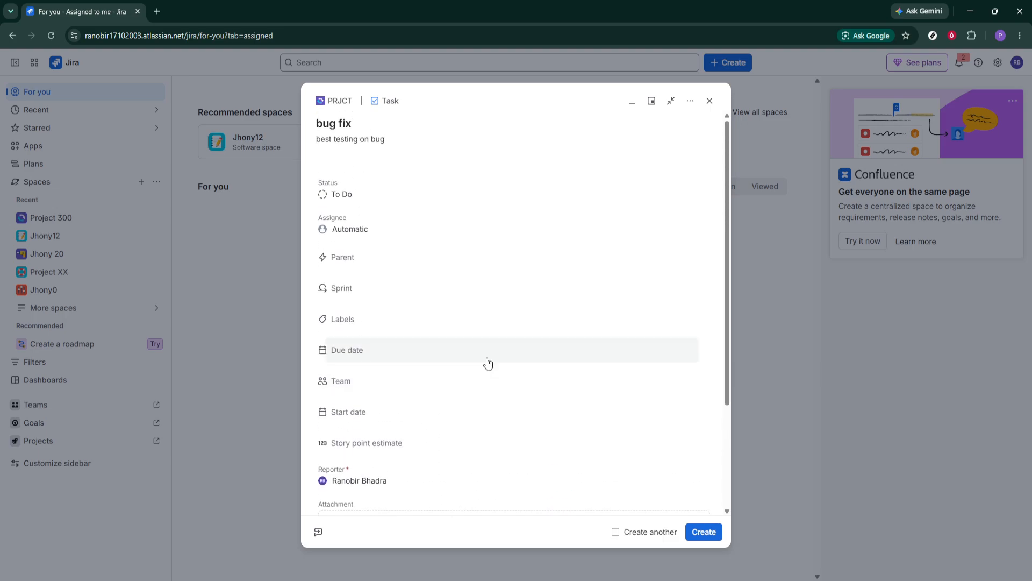
# Step: Create the "bug fix" task and open the newly created task for viewing
pyautogui.click(706, 532)
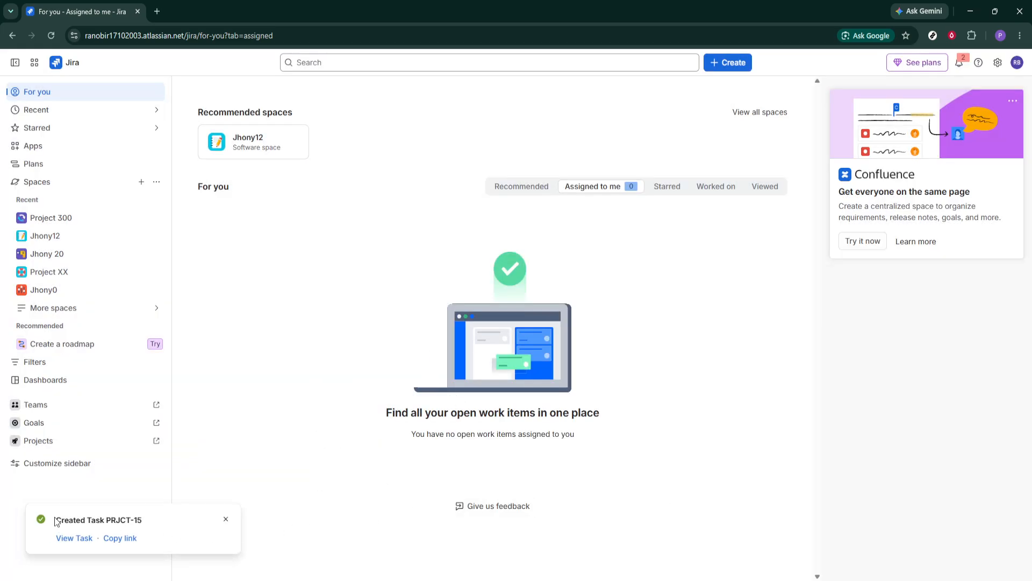
pyautogui.moveTo(56, 520); pyautogui.dragTo(131, 538)
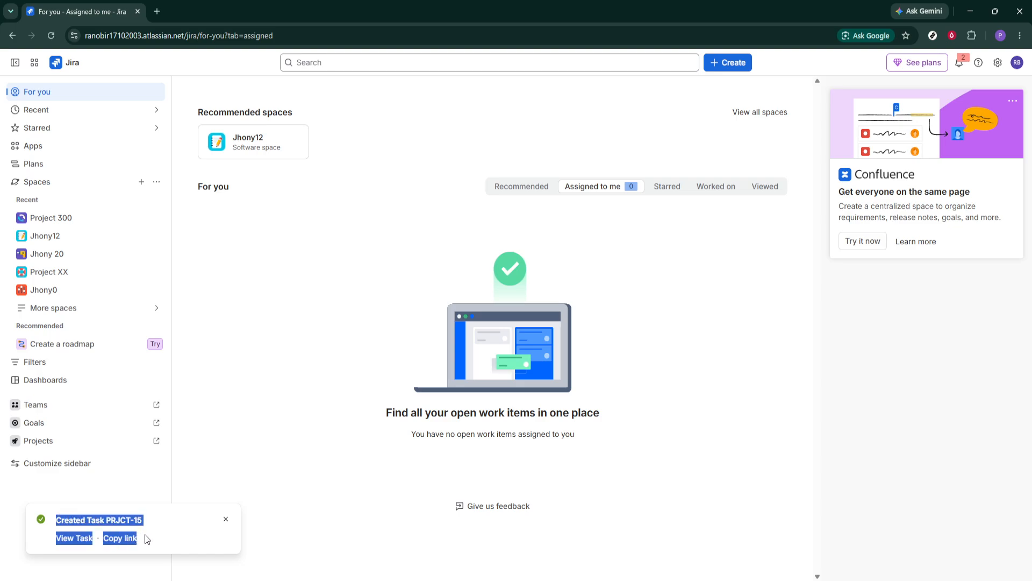
pyautogui.click(166, 532)
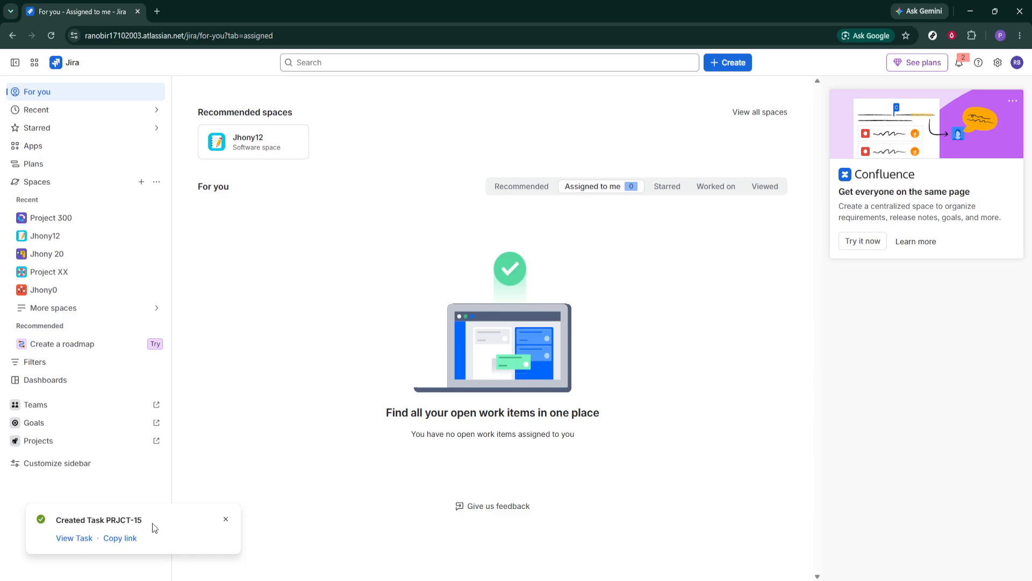
pyautogui.click(76, 538)
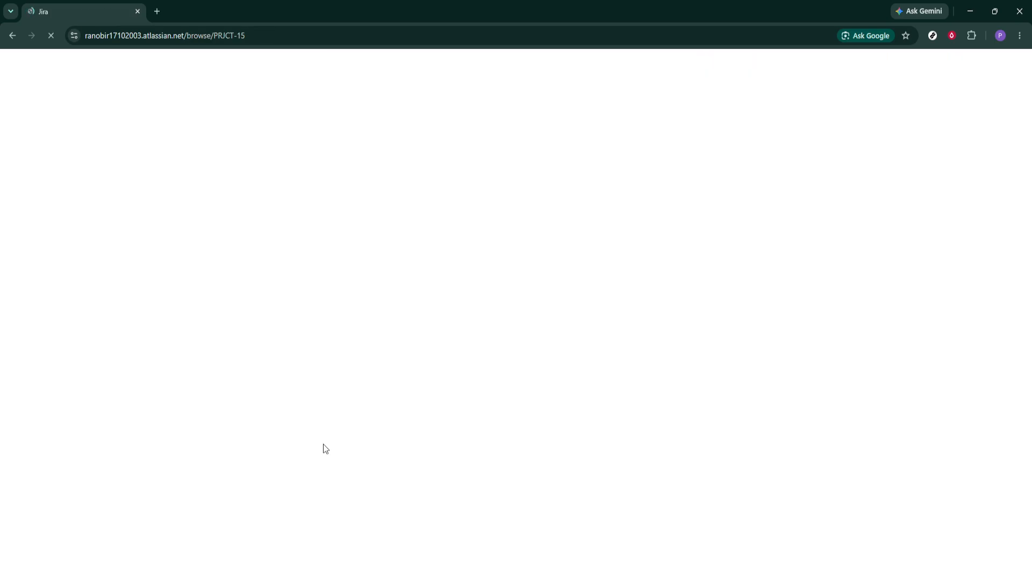